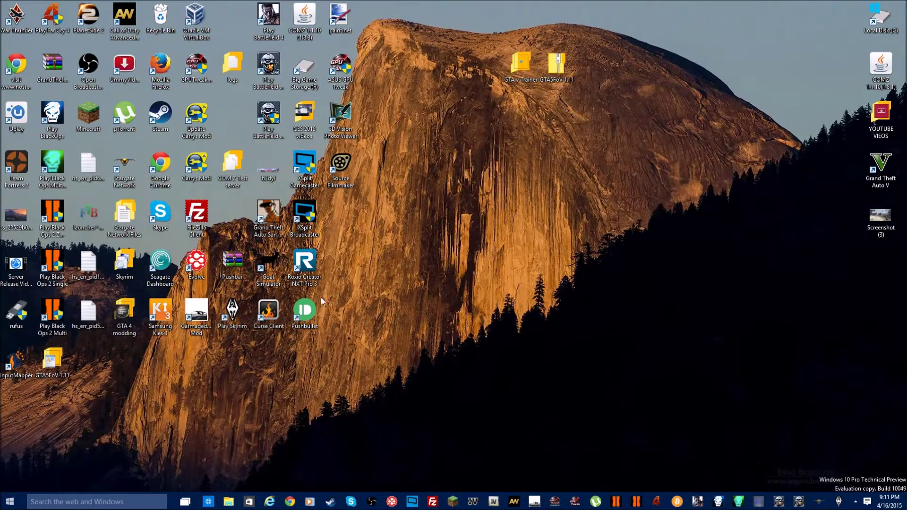
- Rearrange the desktop: GTA5FoV 1.11 folder beside GTA v Trainer, its zip in the lower-left slot
drag(563, 87, 166, 431)
drag(43, 375, 552, 79)
drag(160, 411, 88, 370)
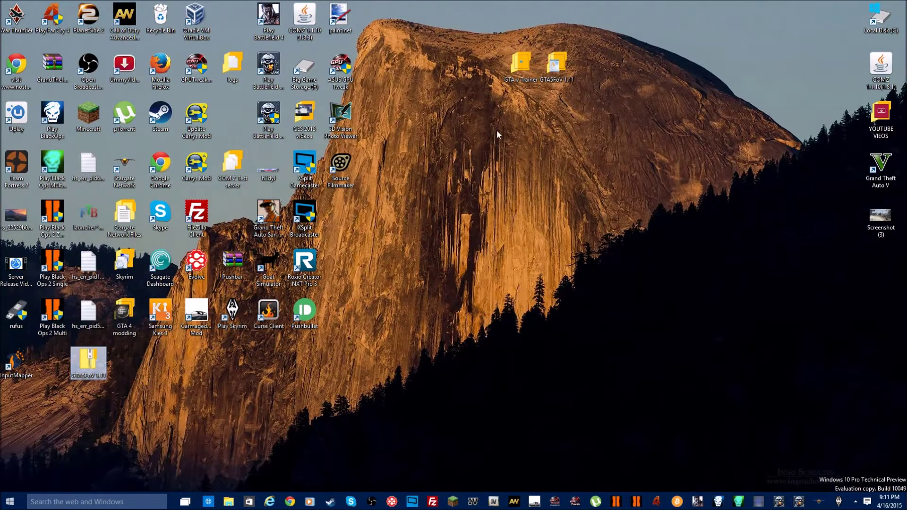
- Start Chrome, dismiss Restore pages, and open the Reddit first-person FOV mod post from history
click(287, 502)
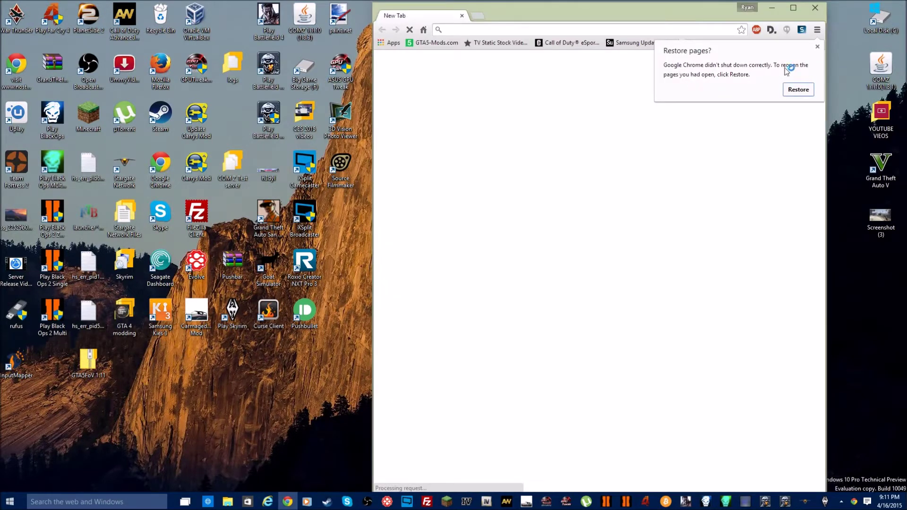
click(818, 46)
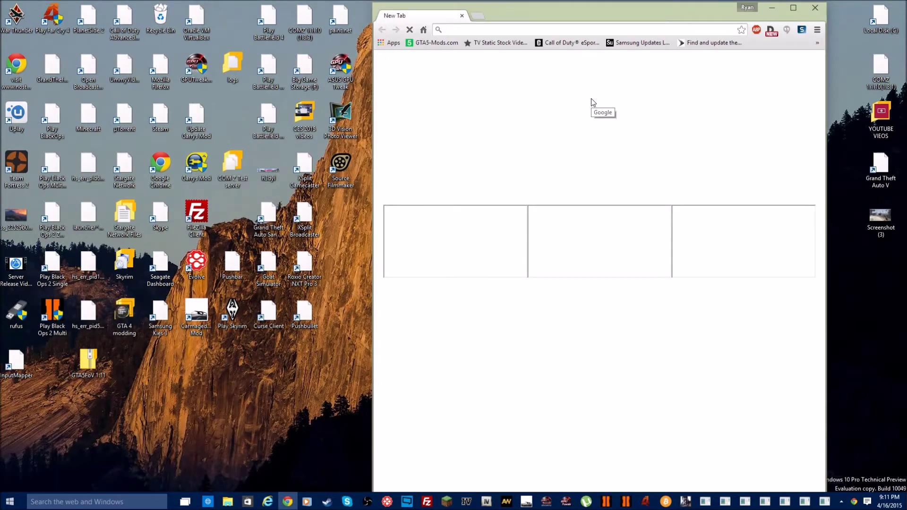
click(817, 29)
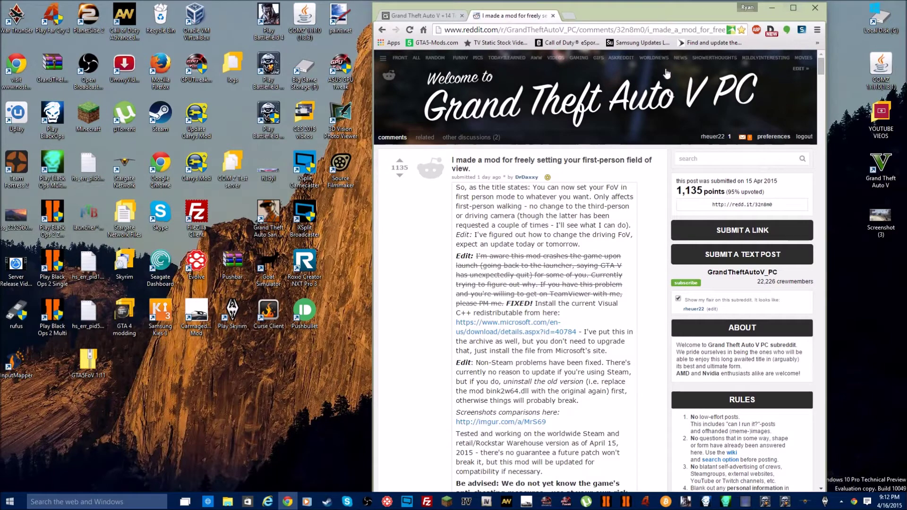
- Snap Chrome to the left half at the post's Installation instructions, then bring up File Explorer
drag(629, 9, 1, 76)
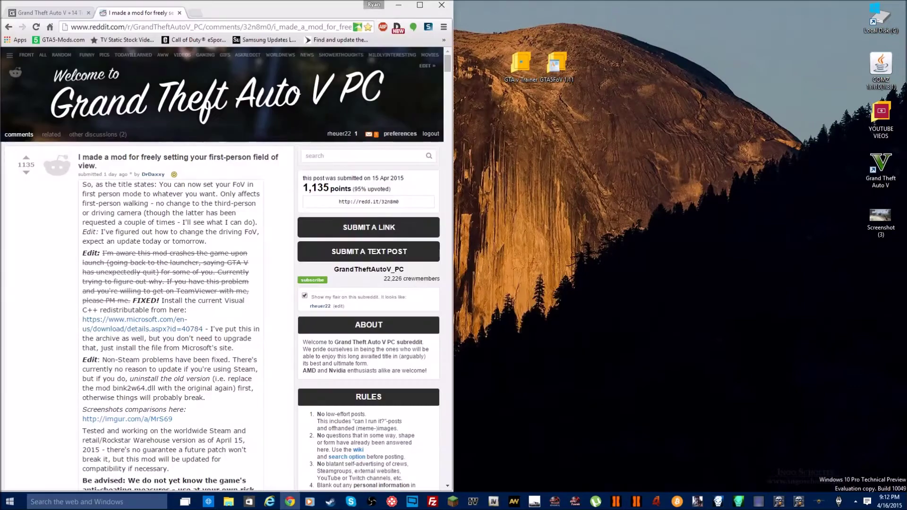
click(493, 447)
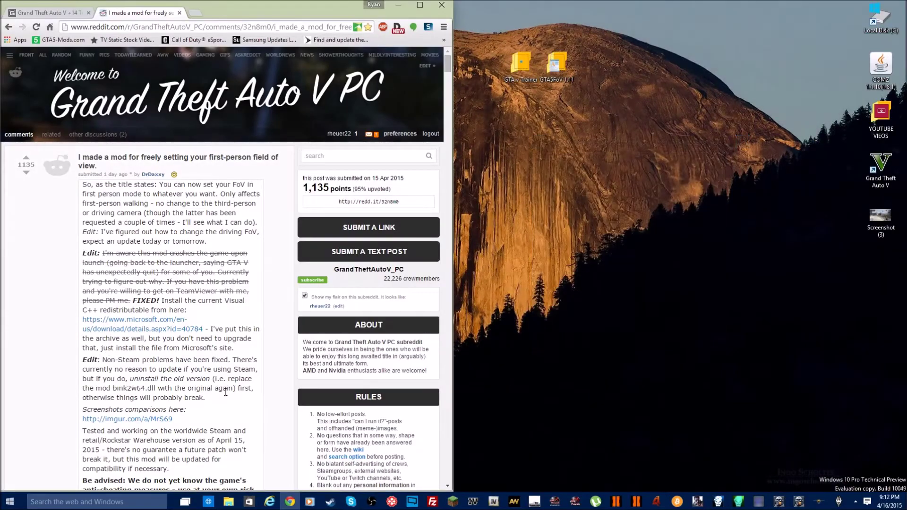
scroll(161, 387, down, 9)
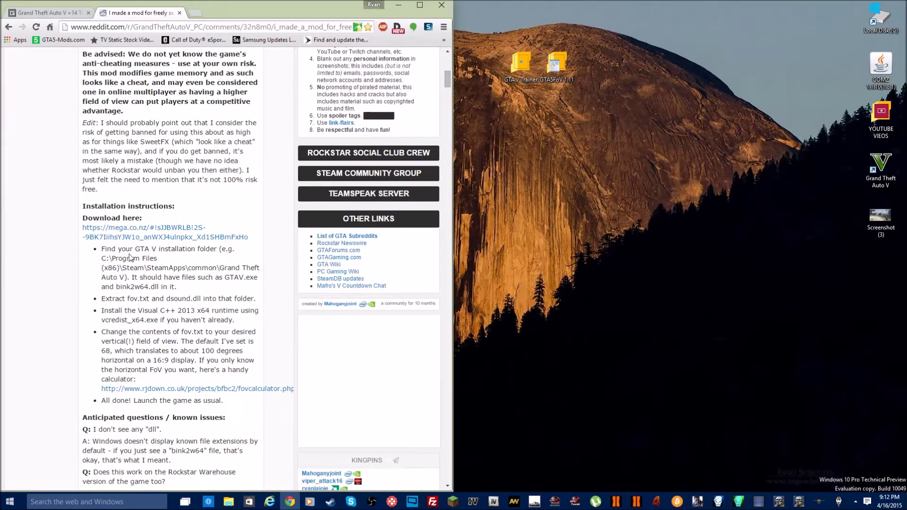
click(228, 501)
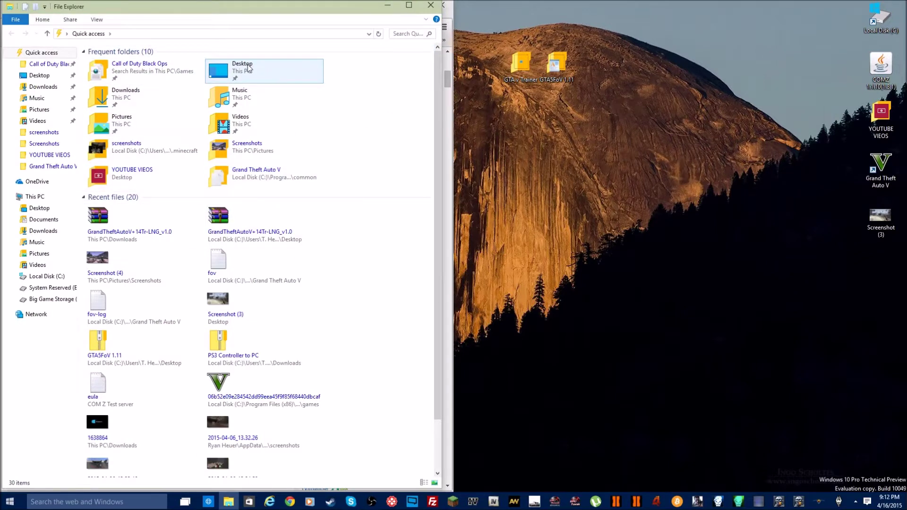
- Navigate to C:\Program Files (x86)\Steam\SteamApps\common\Grand Theft Auto V
click(60, 197)
double_click(142, 170)
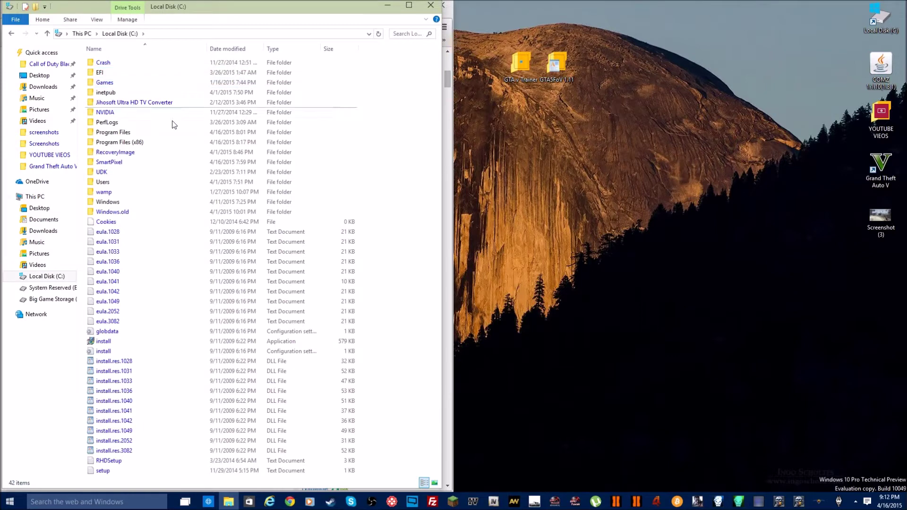
double_click(157, 144)
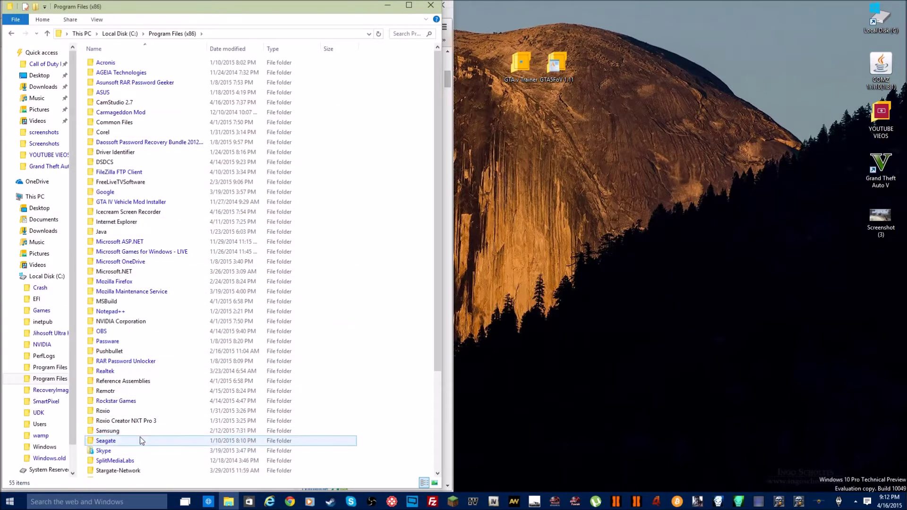
scroll(119, 457, down, 2)
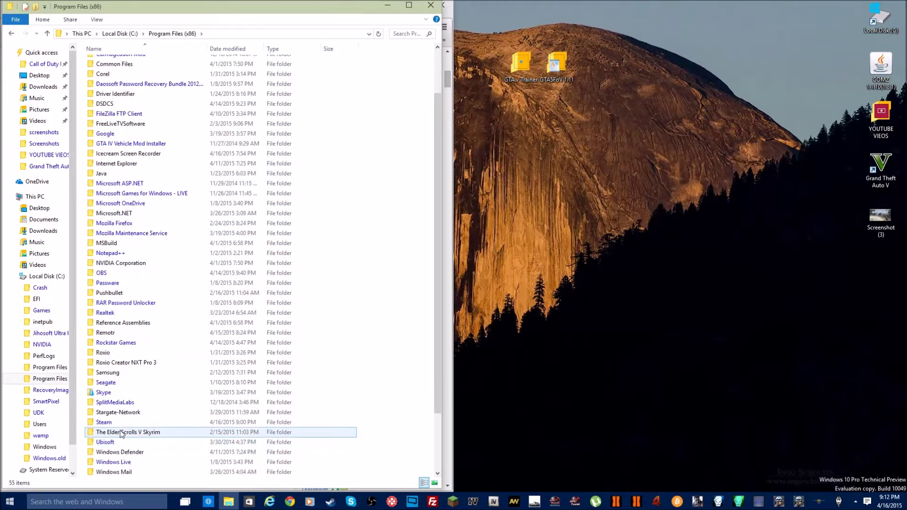
double_click(122, 424)
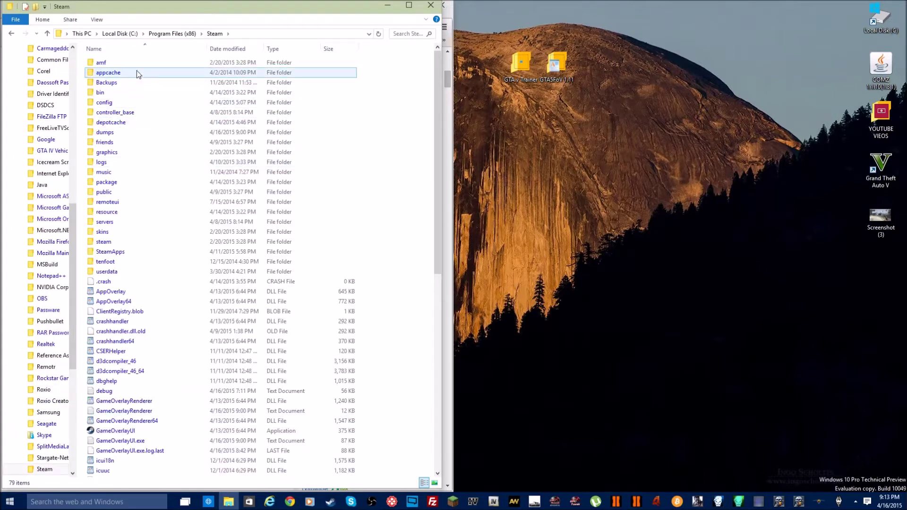
double_click(111, 251)
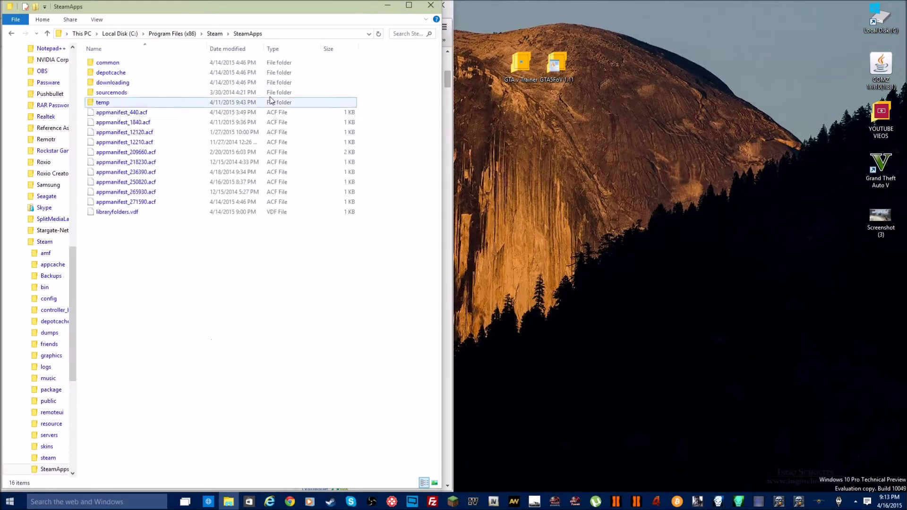
double_click(166, 66)
double_click(187, 104)
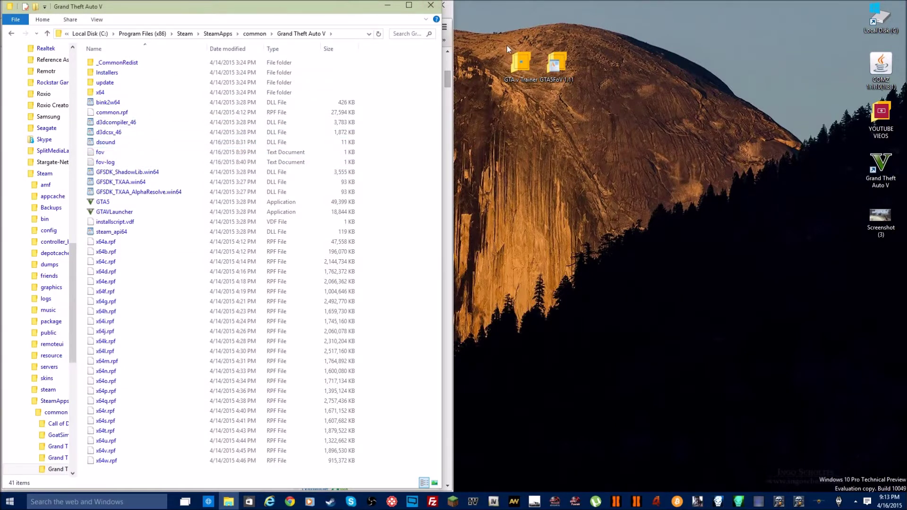
- Open the GTA5FoV 1.11 folder snapped right and select vcredist_x64 and README
double_click(556, 64)
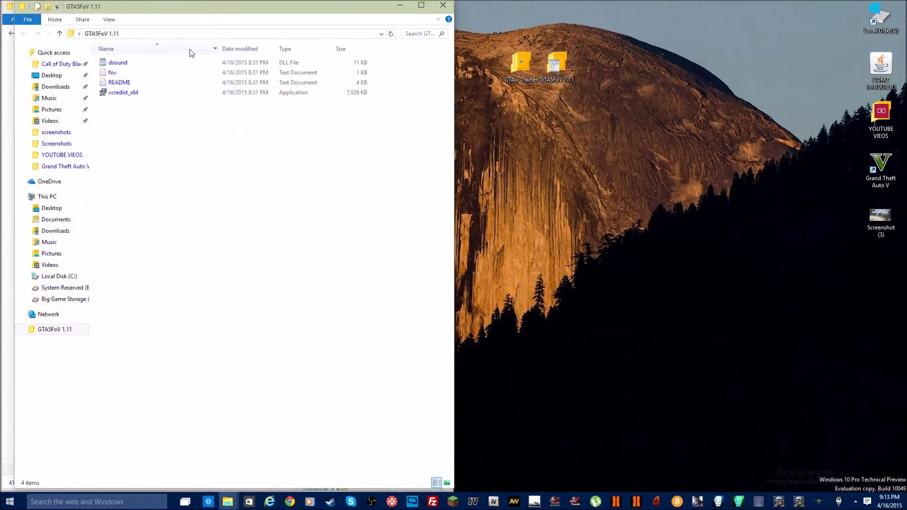
drag(311, 9, 762, 39)
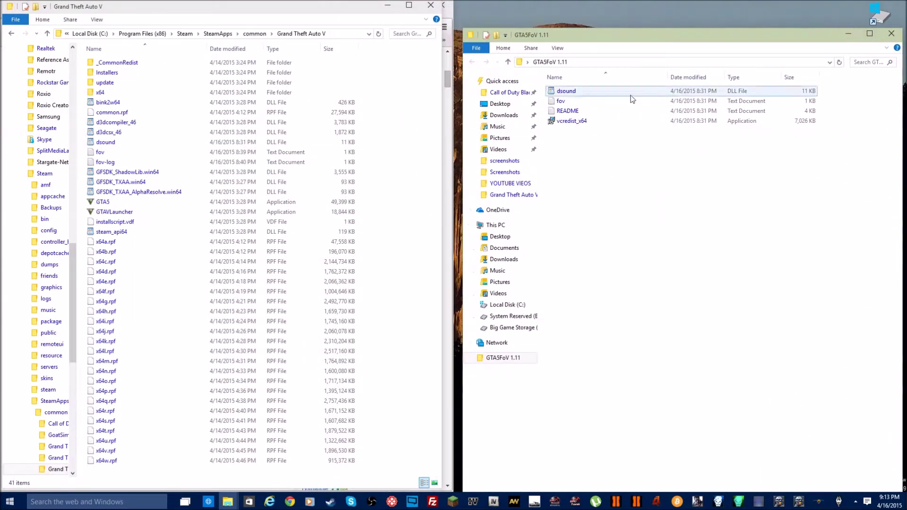
click(570, 124)
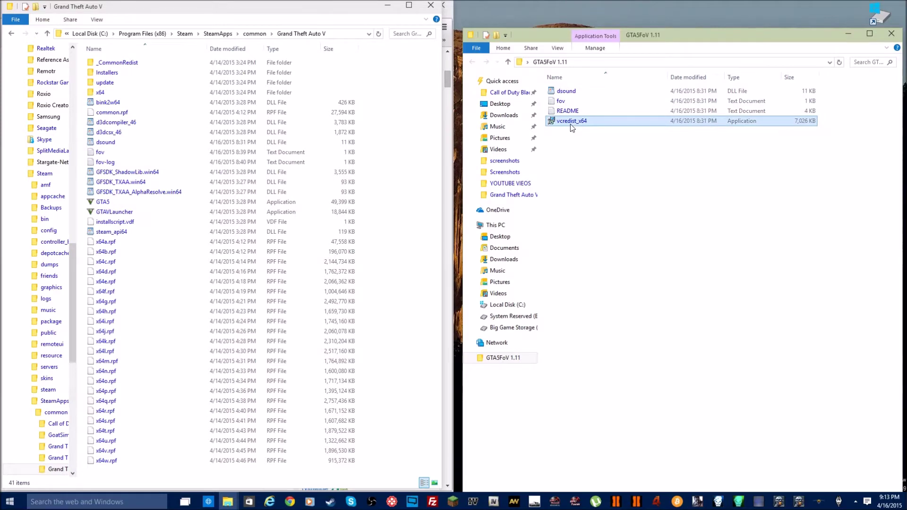
ctrl+click(569, 114)
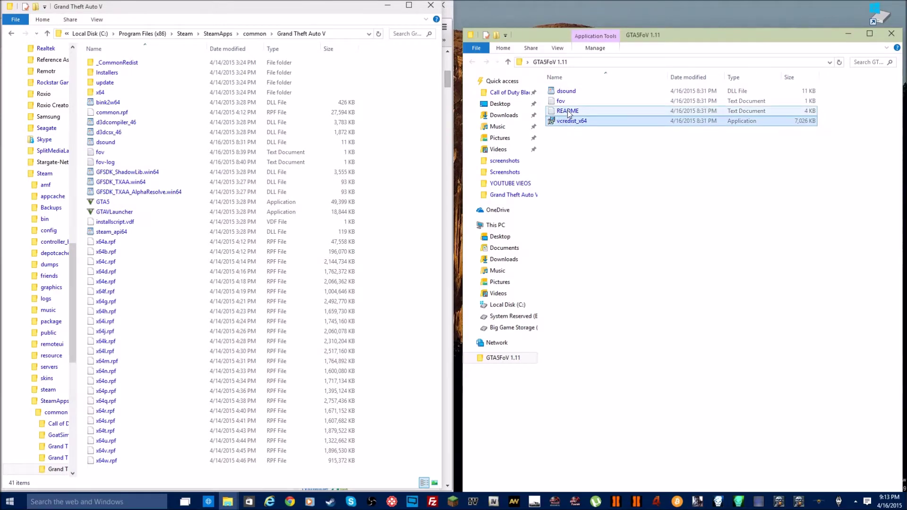
double_click(568, 113)
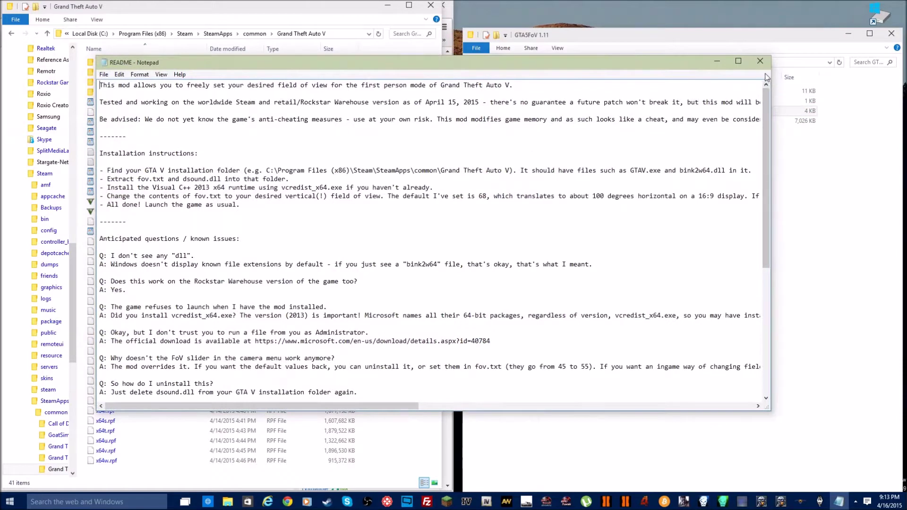
click(760, 60)
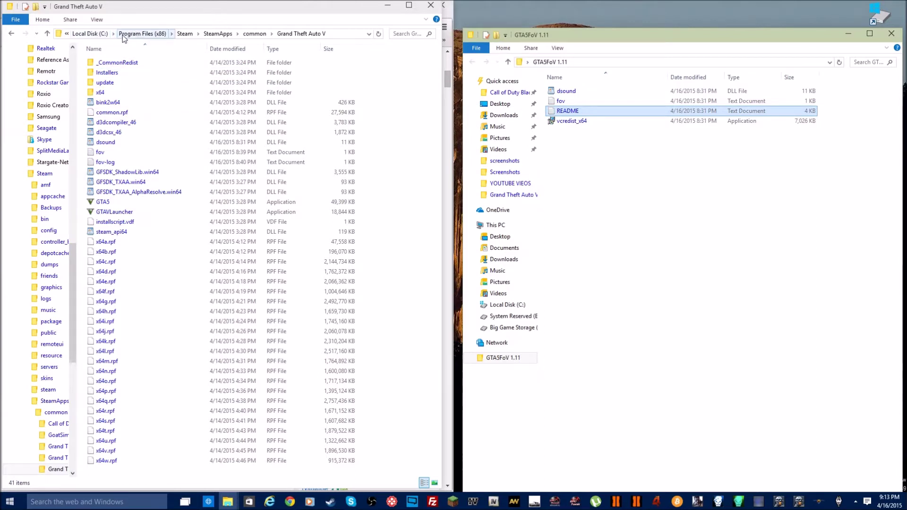
click(347, 33)
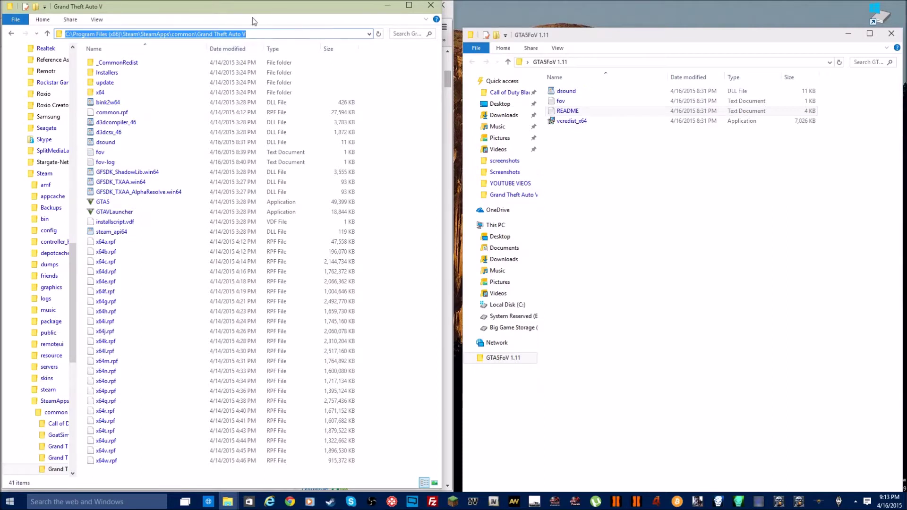
click(273, 261)
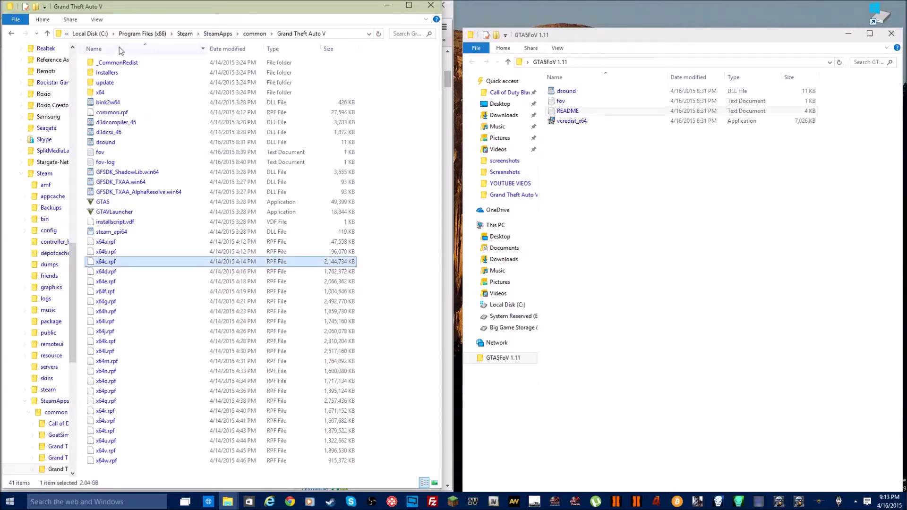
click(308, 34)
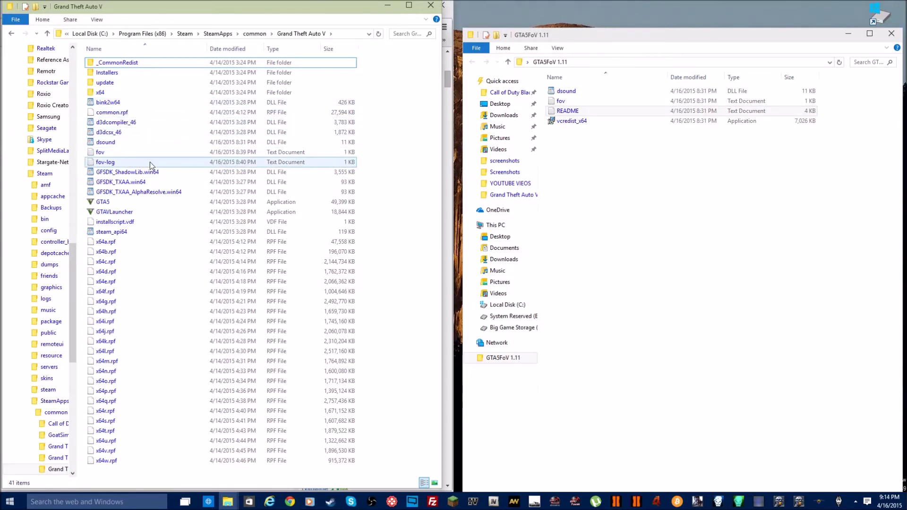
click(576, 92)
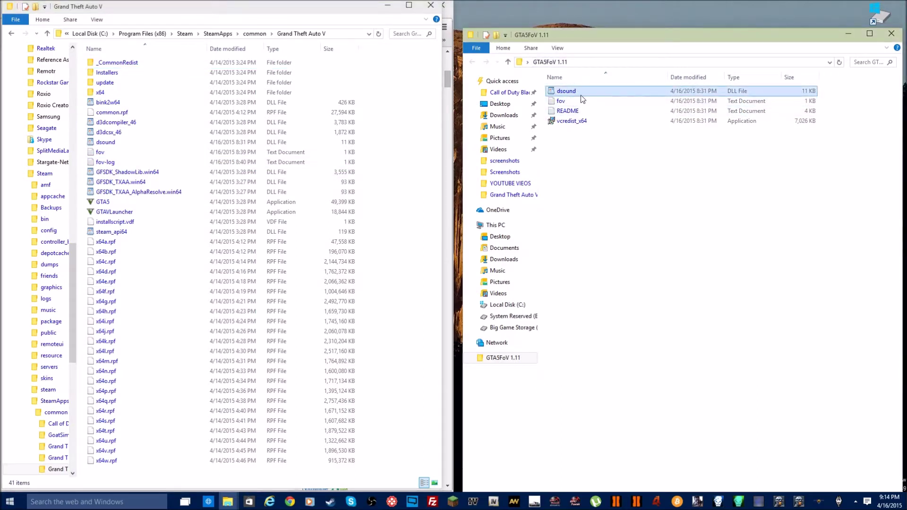
click(567, 101)
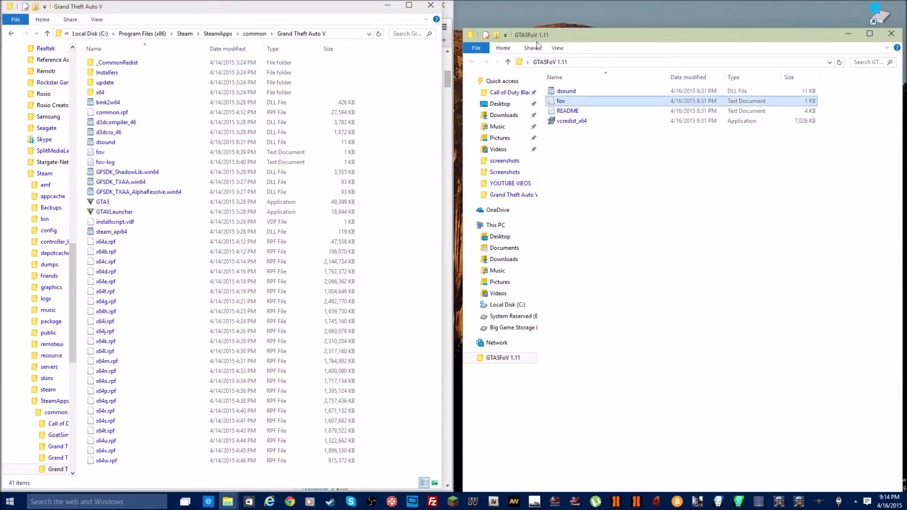
click(570, 92)
click(586, 101)
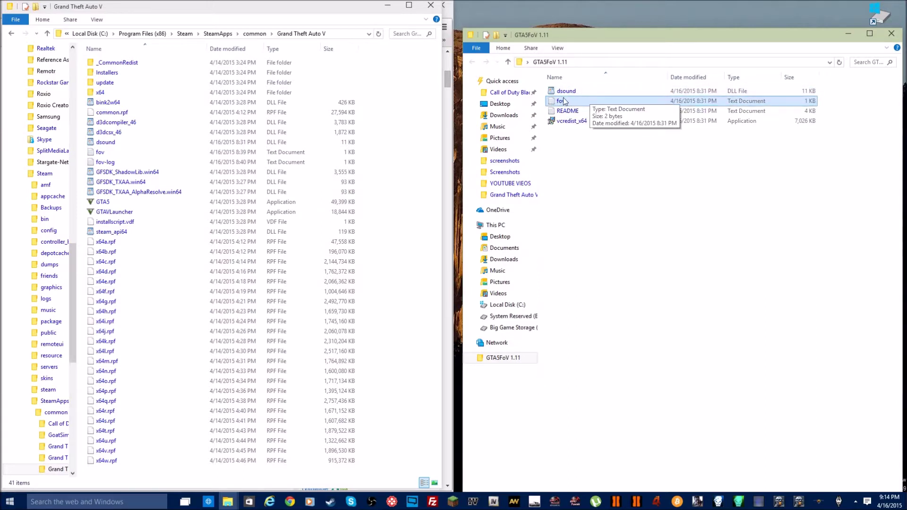
ctrl+click(567, 94)
ctrl+click(570, 92)
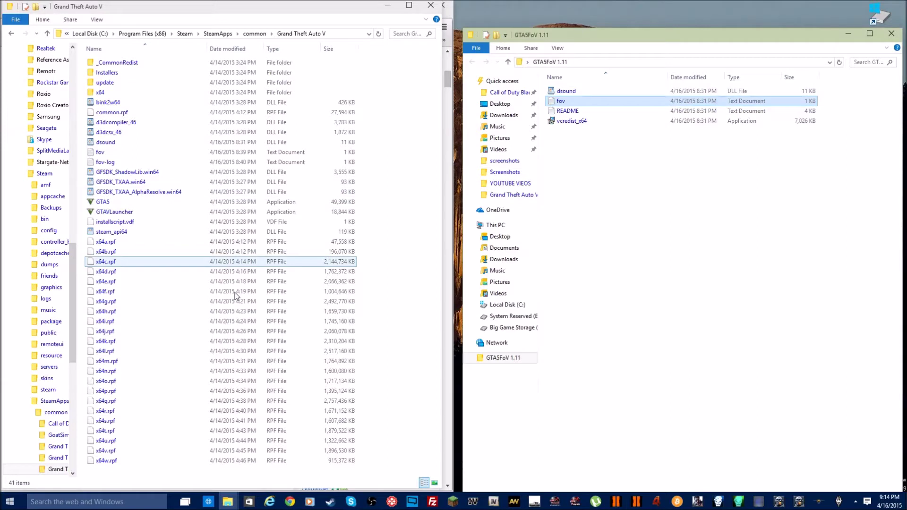
ctrl+click(615, 121)
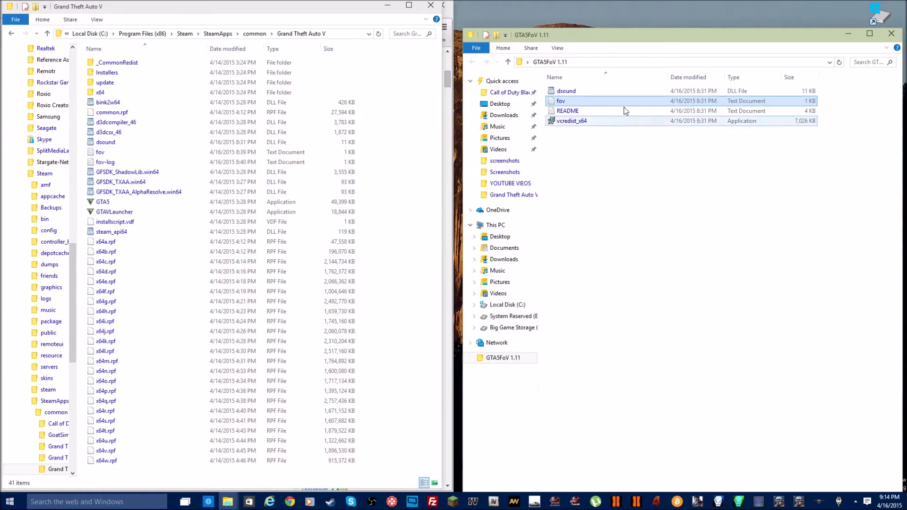
click(563, 93)
click(234, 321)
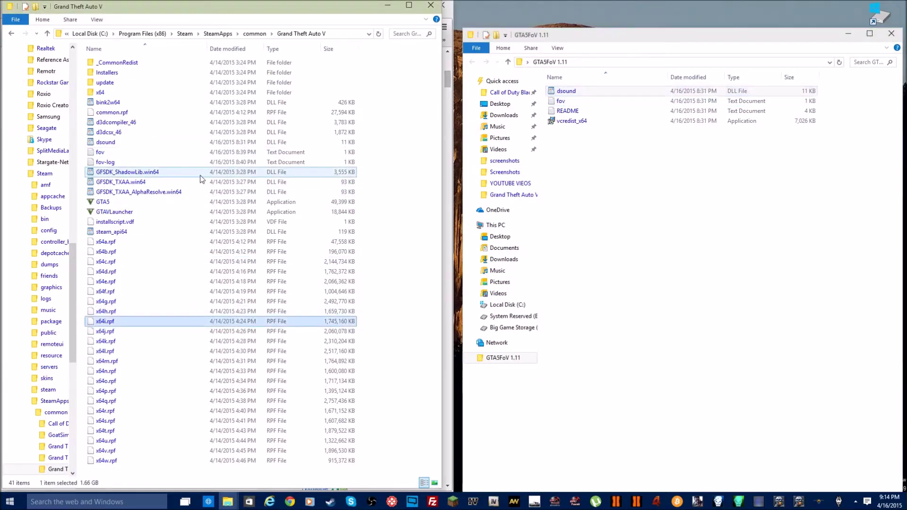
click(103, 153)
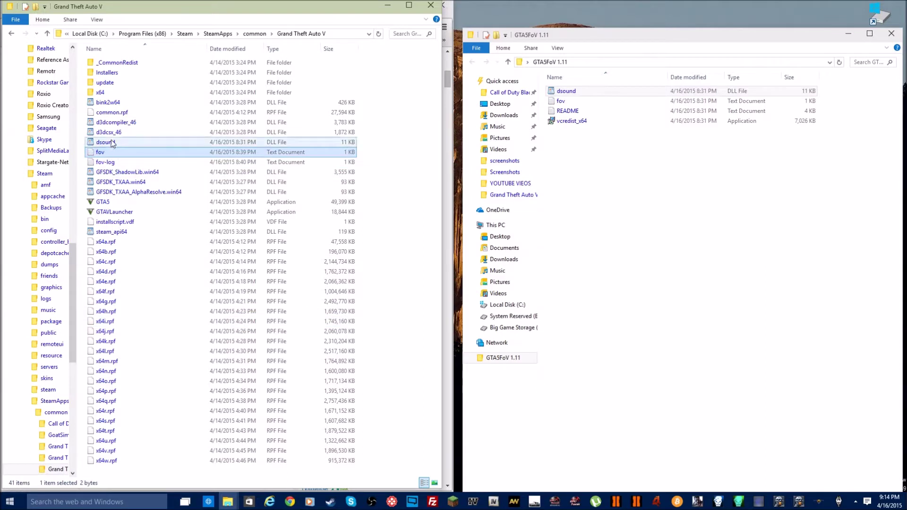
click(110, 142)
click(116, 163)
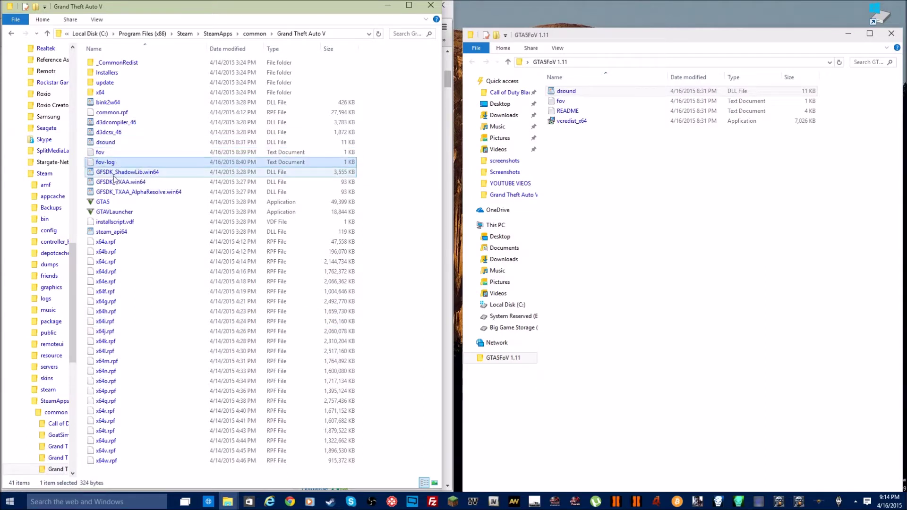
double_click(116, 164)
drag(239, 184, 156, 119)
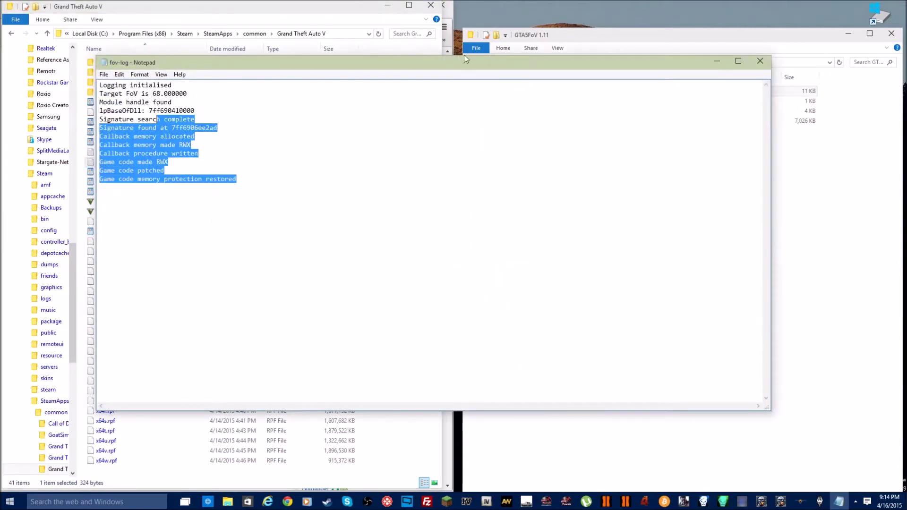
click(759, 60)
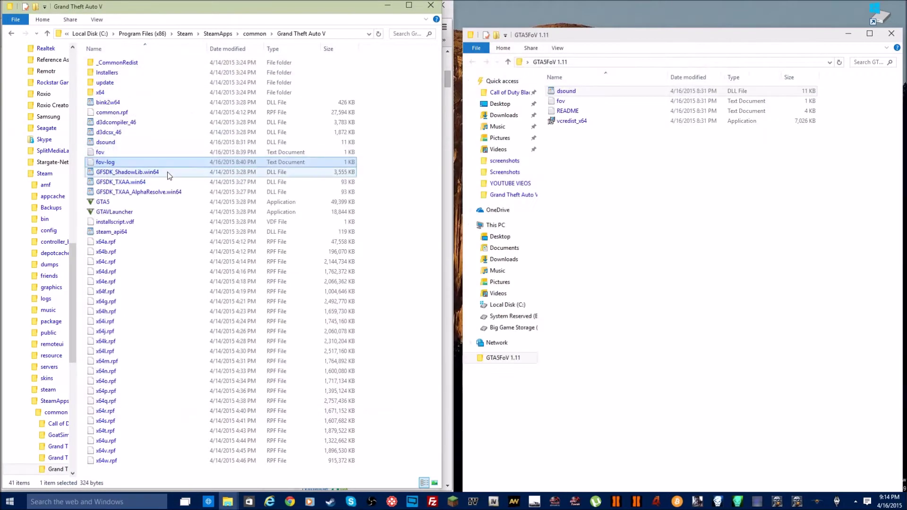
double_click(101, 152)
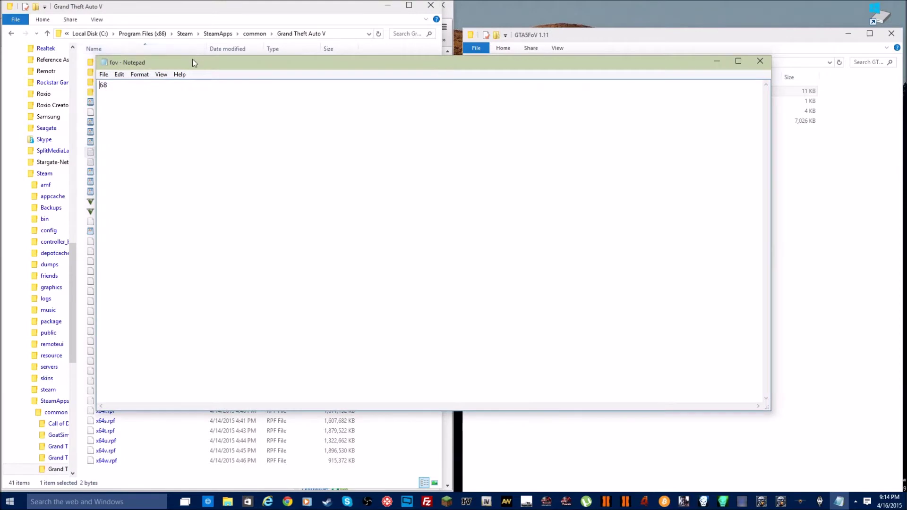
drag(192, 61, 374, 102)
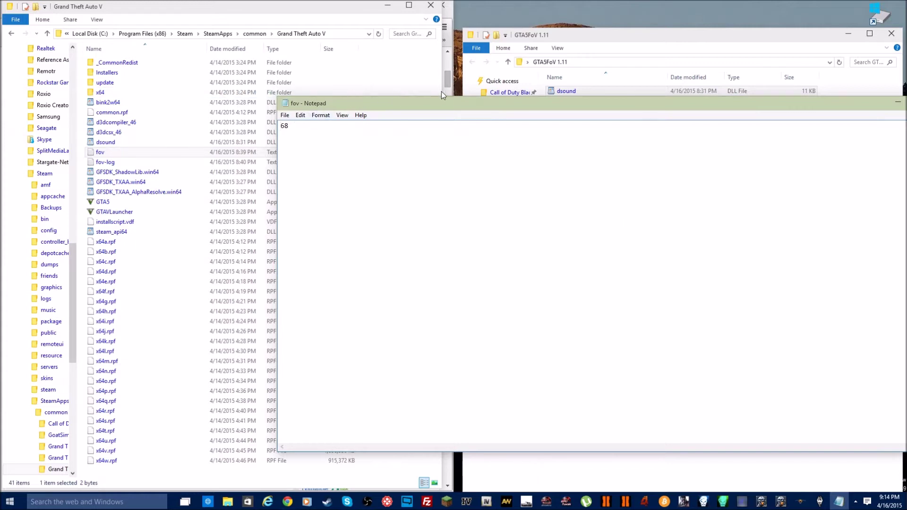
drag(459, 107, 319, 117)
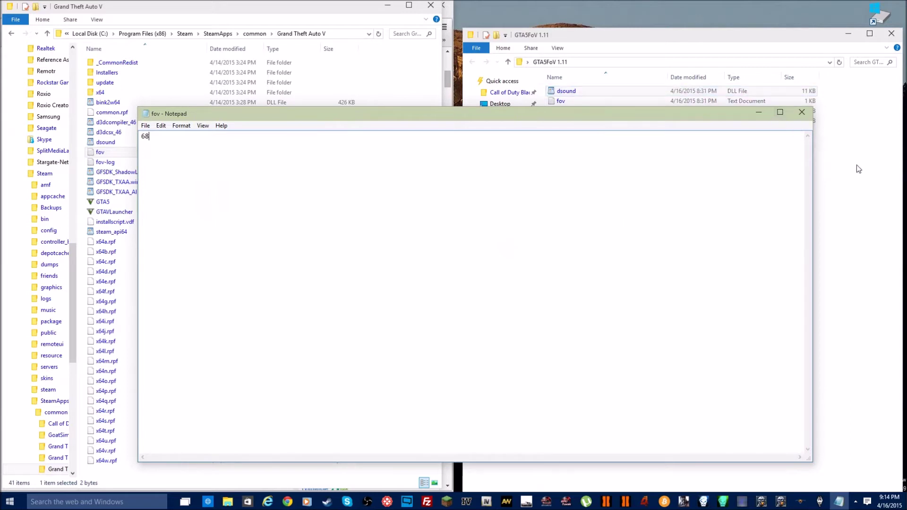
drag(698, 118, 634, 128)
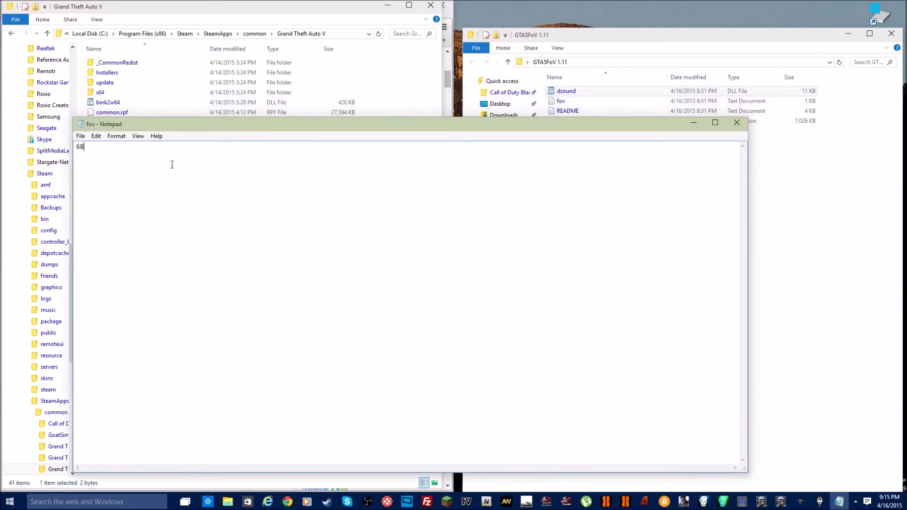
click(736, 122)
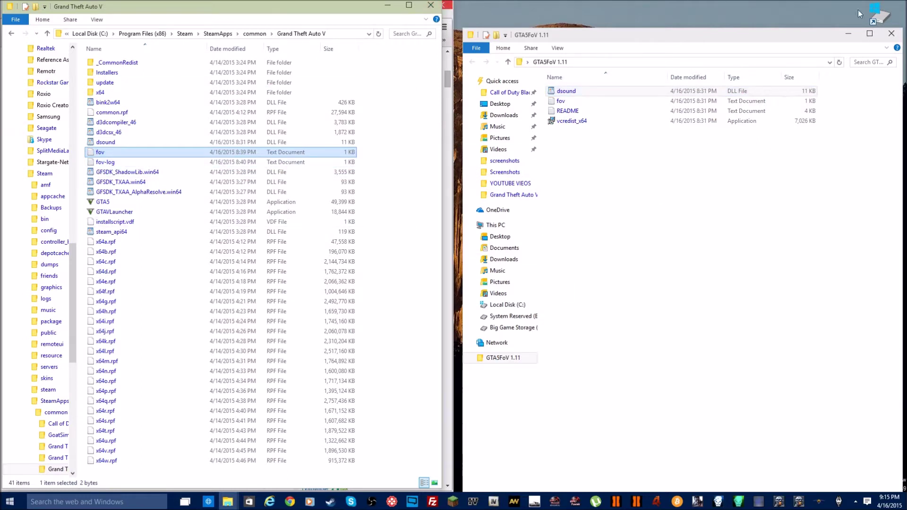
- Open Screenshot (3) from the desktop, then open a new File Explorer window
drag(781, 35, 648, 27)
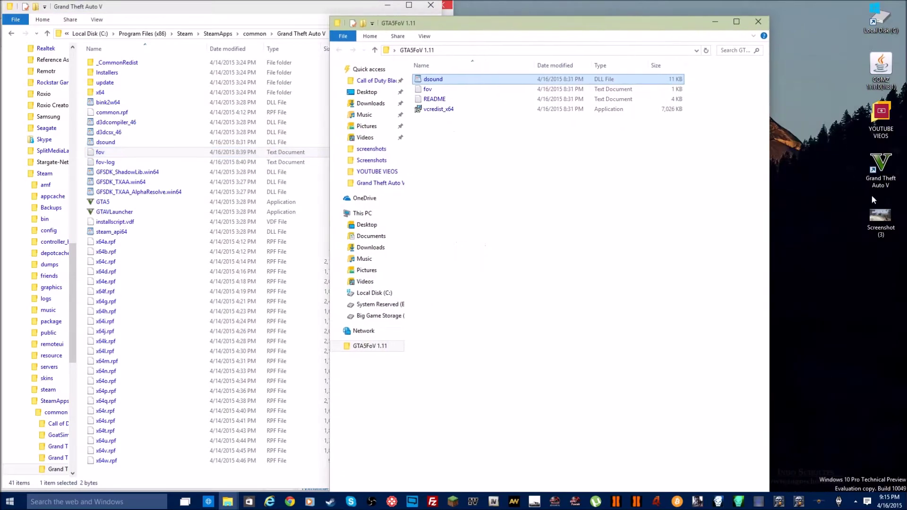
double_click(880, 217)
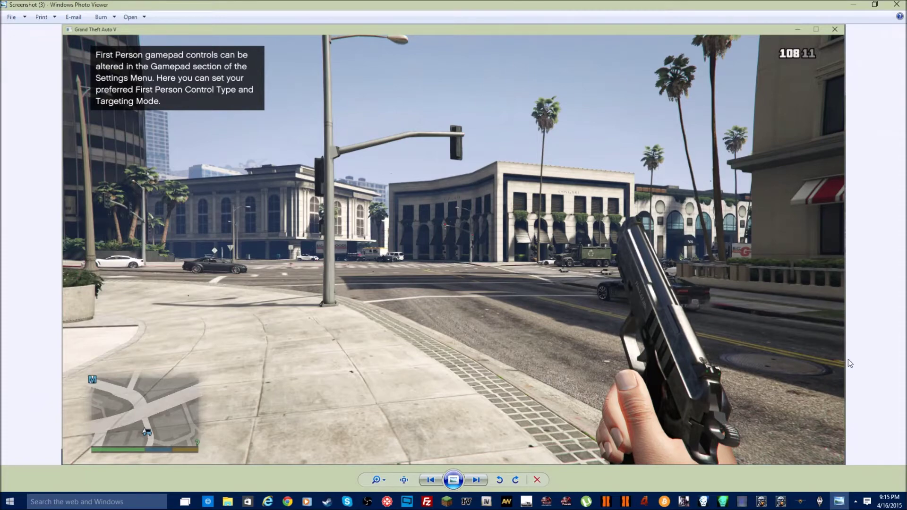
mouse_move(227, 501)
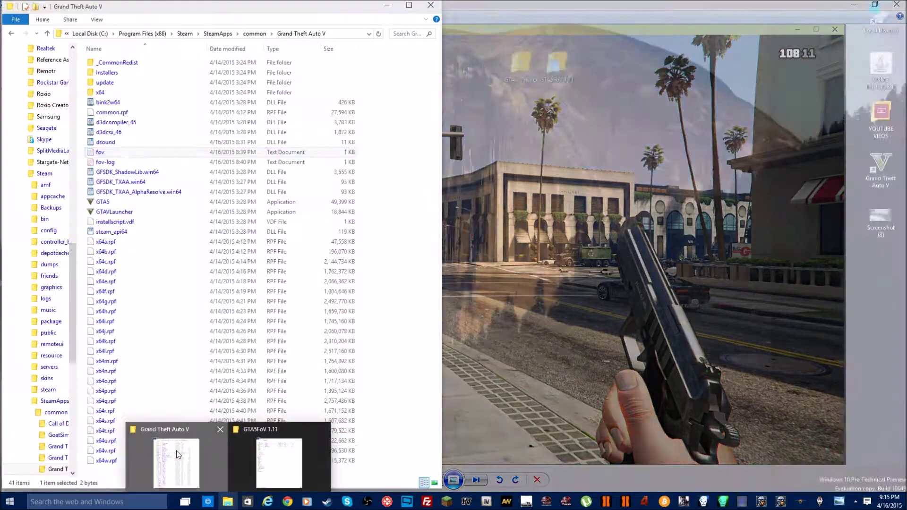
click(176, 450)
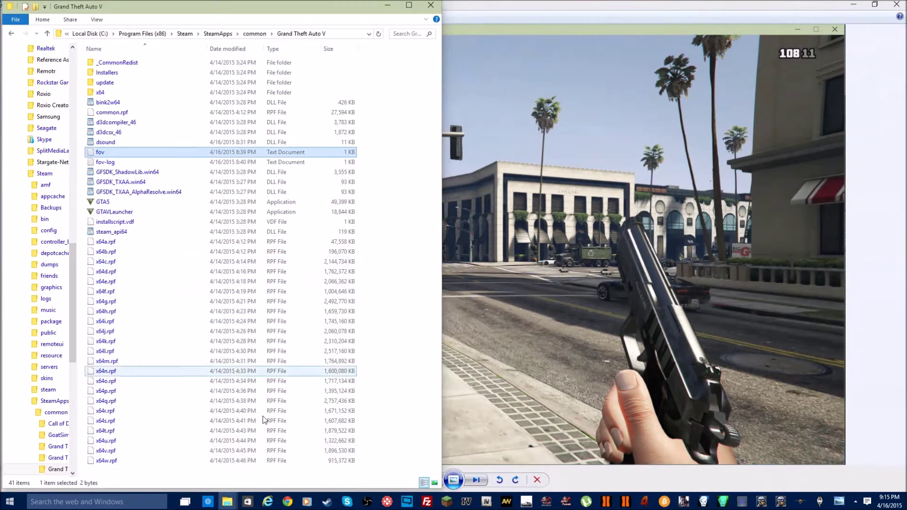
right_click(227, 501)
click(222, 454)
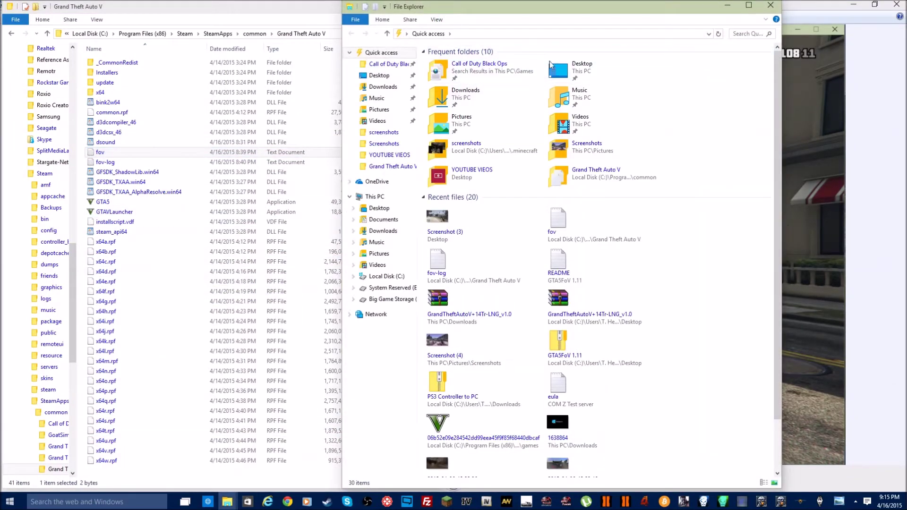
- Move Screenshot (4) from Pictures\Screenshots to the desktop, open it, and tile both viewers side by side
double_click(609, 149)
drag(449, 61, 866, 97)
drag(900, 216, 878, 286)
double_click(882, 270)
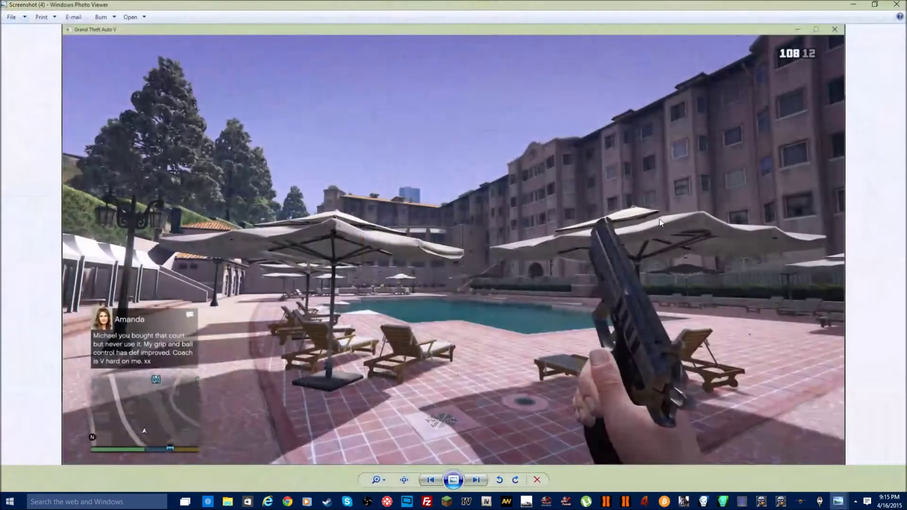
drag(456, 13, 906, 142)
click(186, 209)
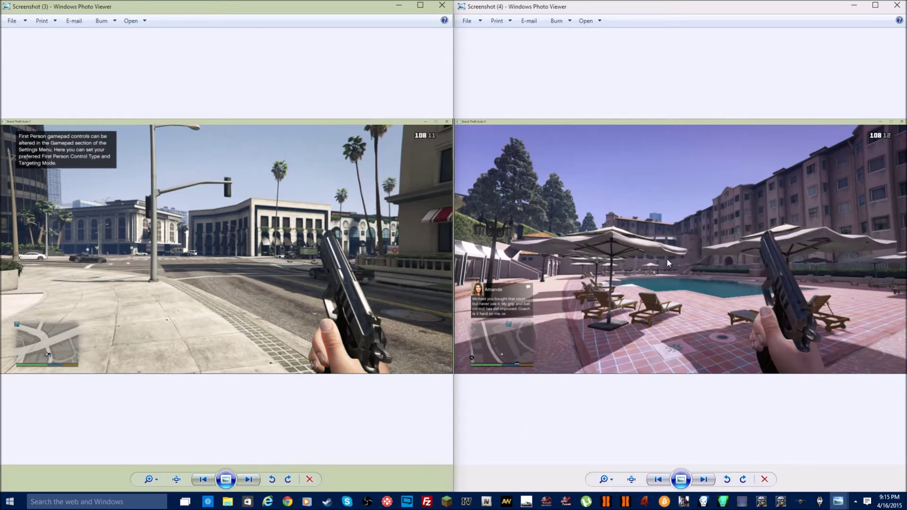
scroll(395, 304, up, 5)
scroll(243, 328, down, 5)
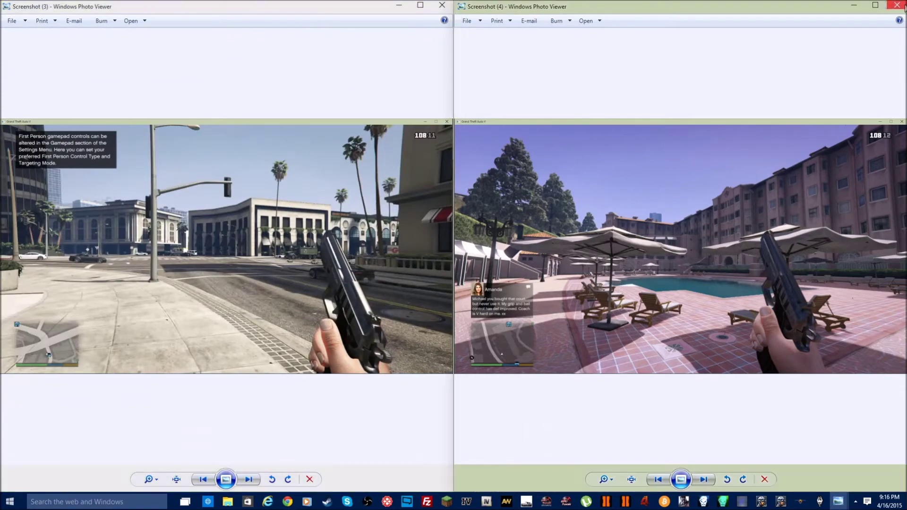
- Close the Screenshot (4) and Screenshot (3) viewers and launch Grand Theft Auto V from the desktop
click(897, 5)
click(441, 5)
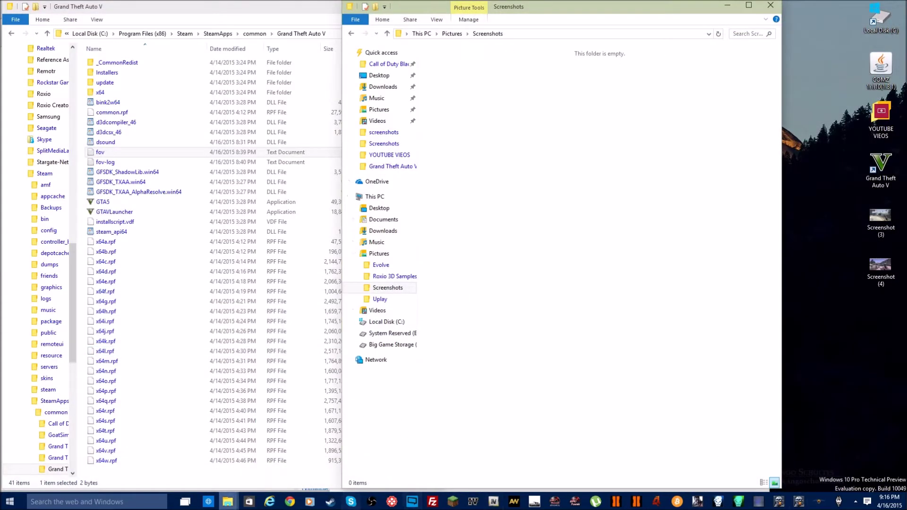
double_click(877, 175)
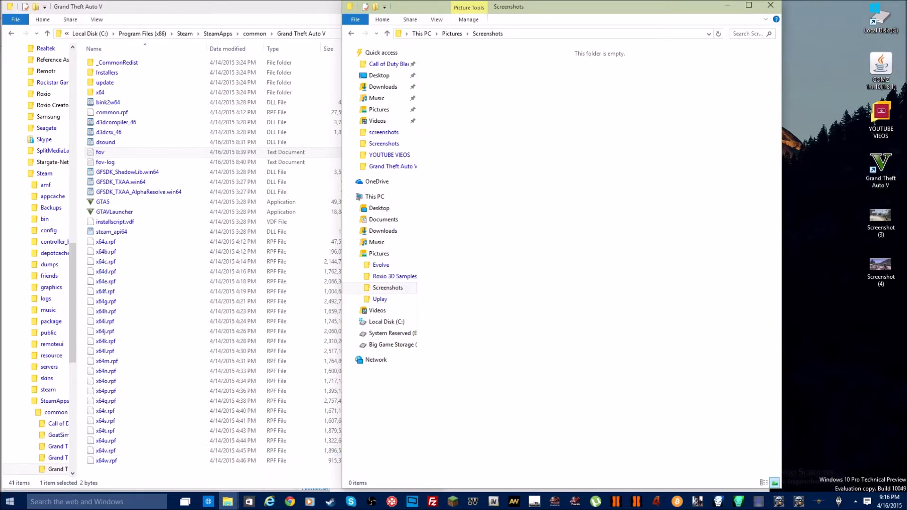